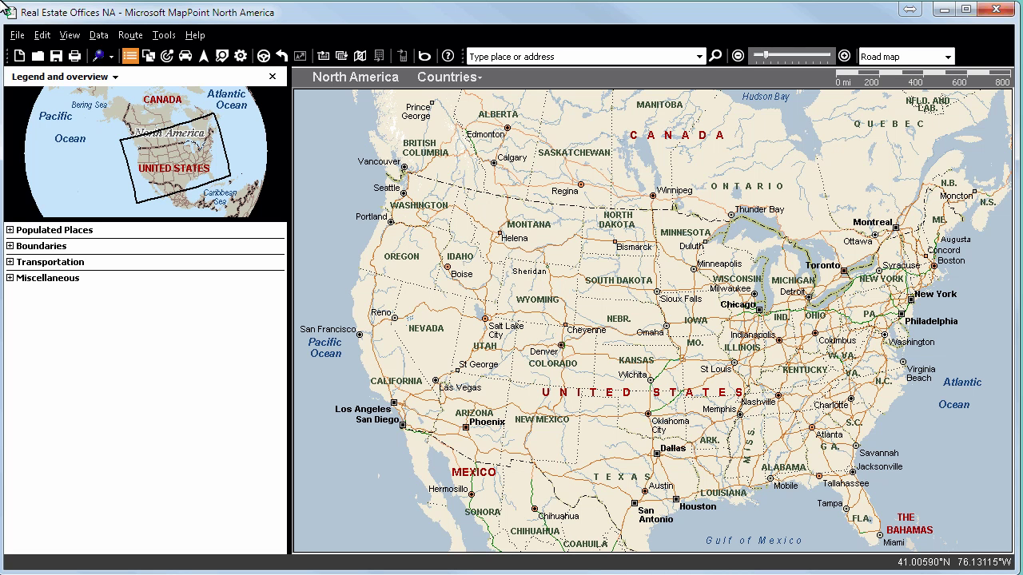
# Launch the Import Data Wizard from the MapPoint toolbar
pyautogui.click(342, 58)
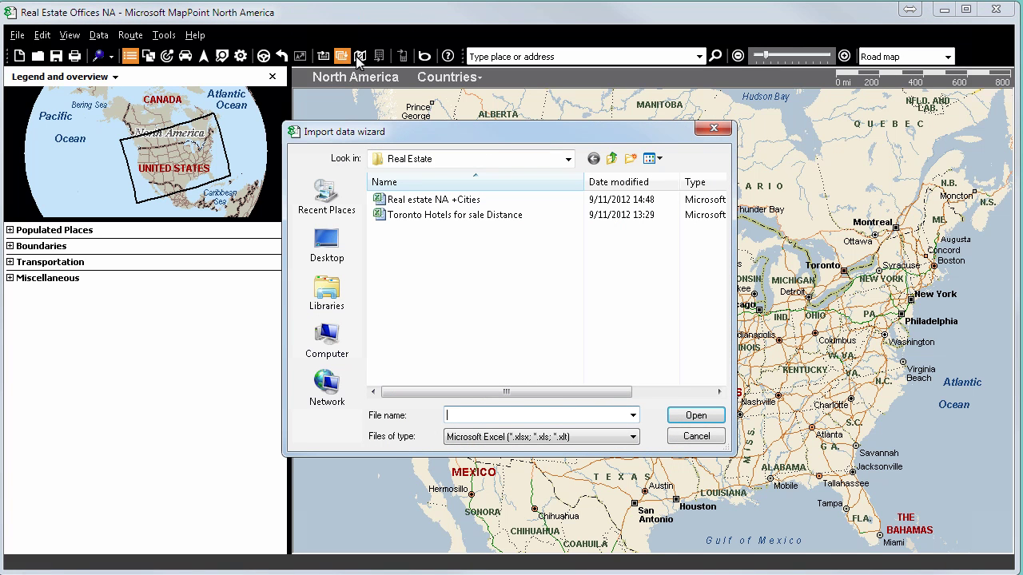
# Select the 'Real estate NA +Cities' workbook in the import file list
pyautogui.click(442, 199)
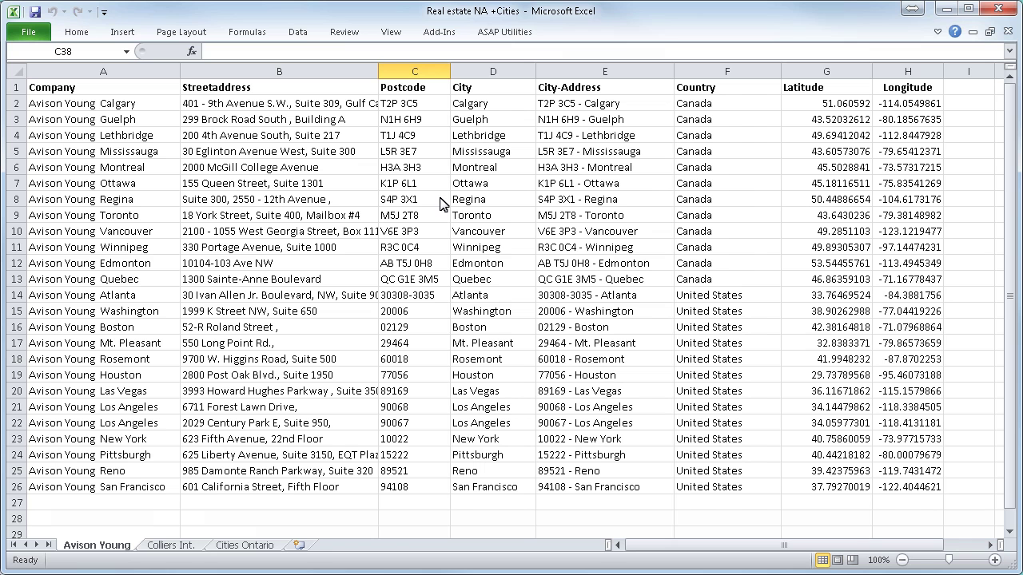
# Scroll through the Colliers Int. sheet's office list, then minimize Excel
pyautogui.click(170, 547)
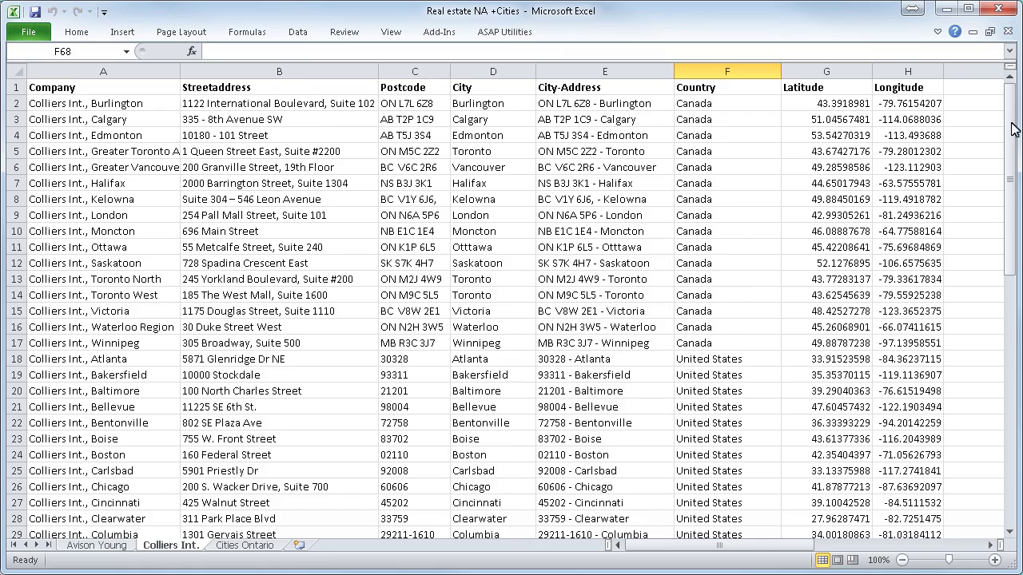
pyautogui.moveTo(1012, 128); pyautogui.dragTo(1017, 390)
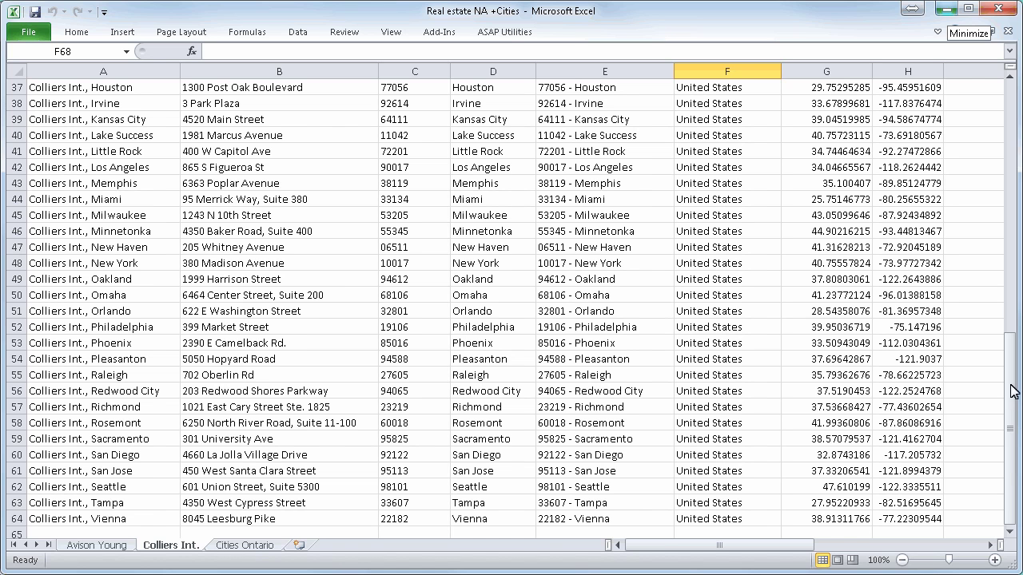
pyautogui.click(946, 9)
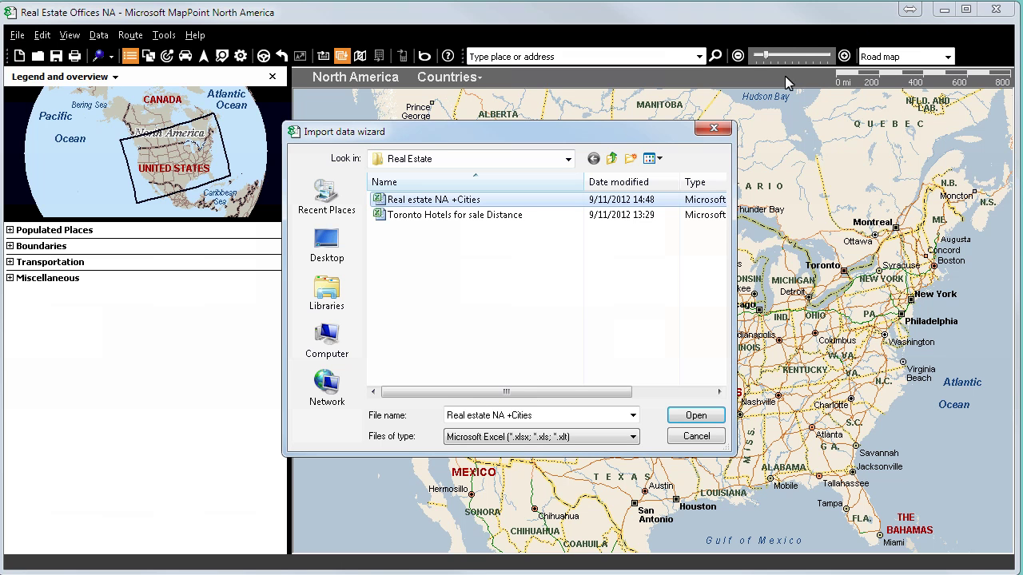
# Open the Real estate NA +Cities workbook and import its Avison Young sheet
pyautogui.click(696, 417)
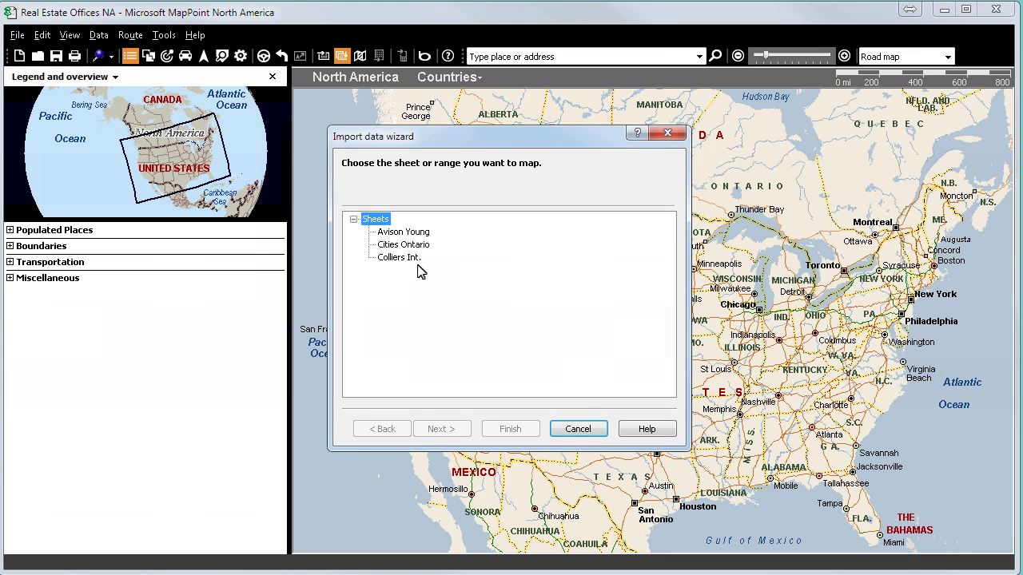
pyautogui.click(418, 233)
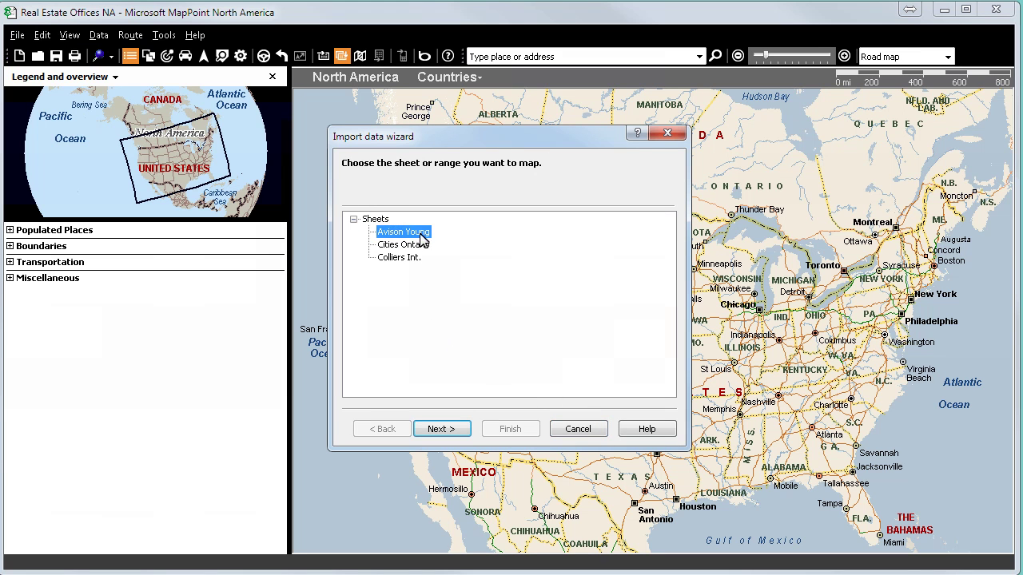
pyautogui.click(446, 432)
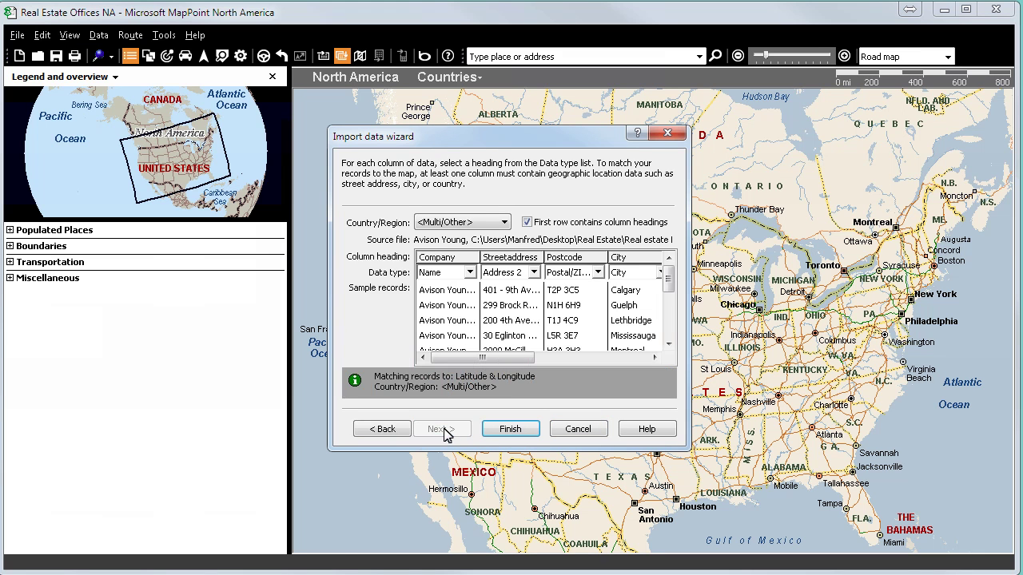
pyautogui.click(509, 433)
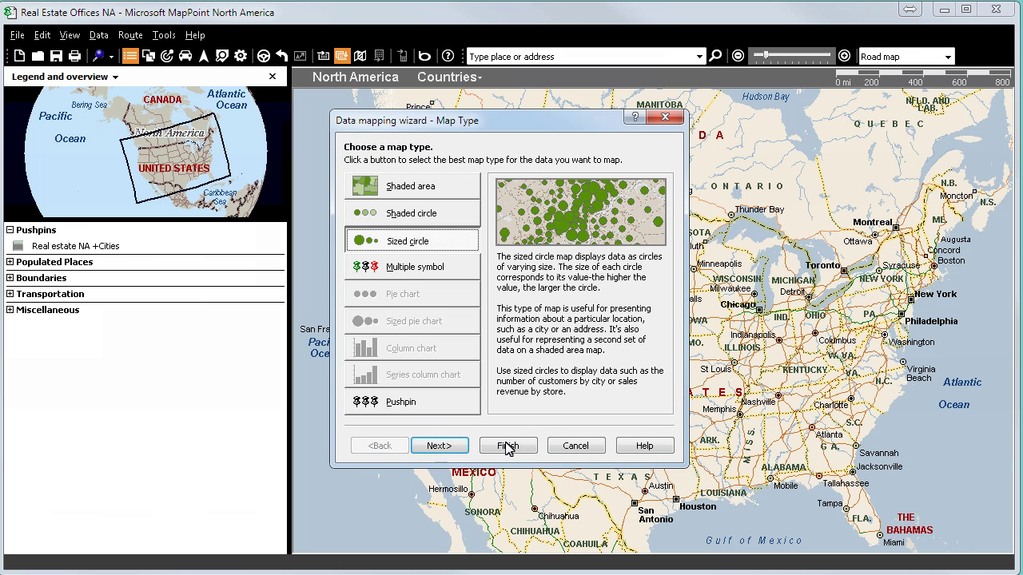
# Map the data as pushpins in a set named 'Avison Young' with the AY symbol
pyautogui.click(439, 445)
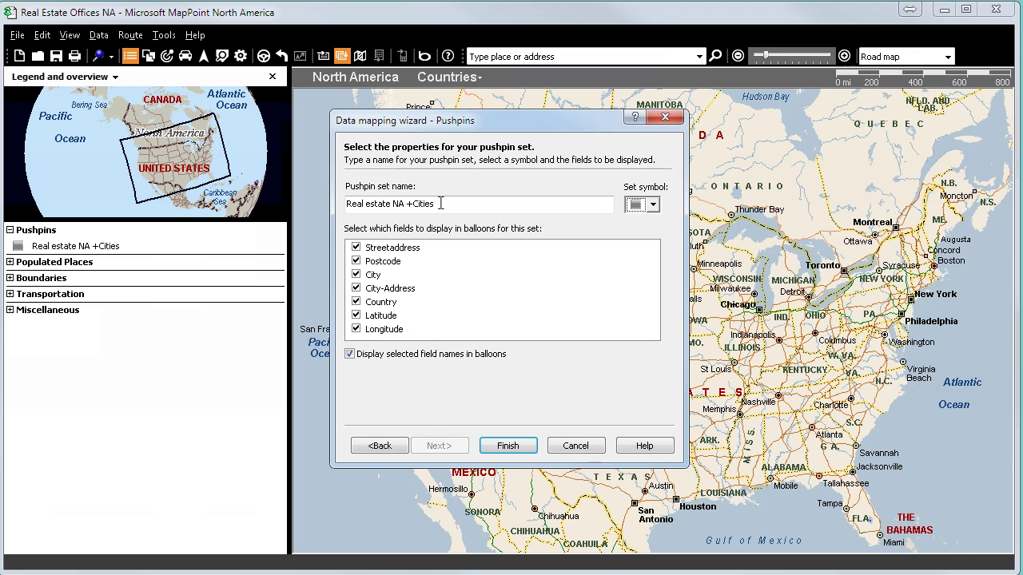
pyautogui.moveTo(439, 204); pyautogui.dragTo(334, 203)
pyautogui.write('Avison')
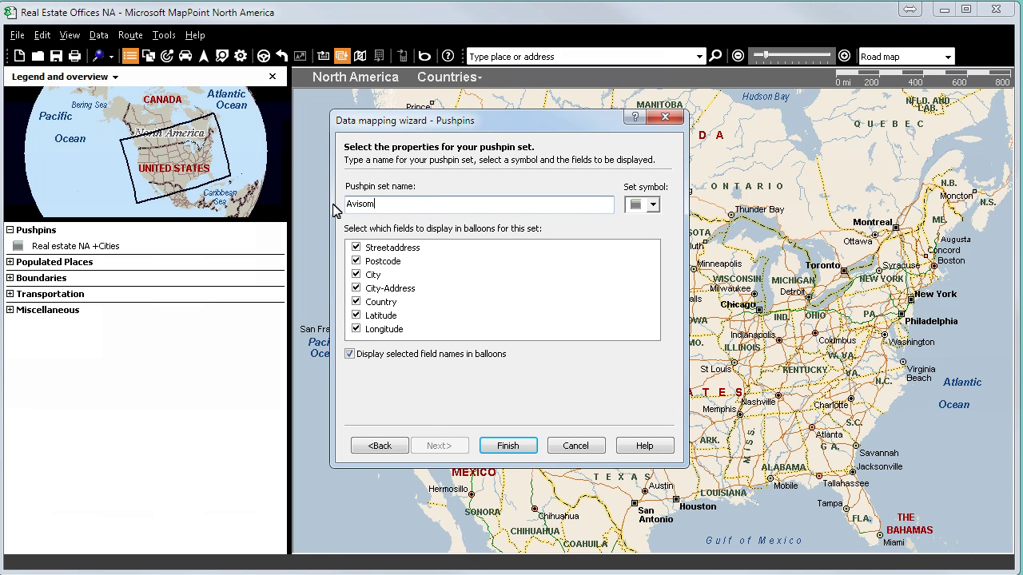
pyautogui.write(' Young')
pyautogui.click(654, 207)
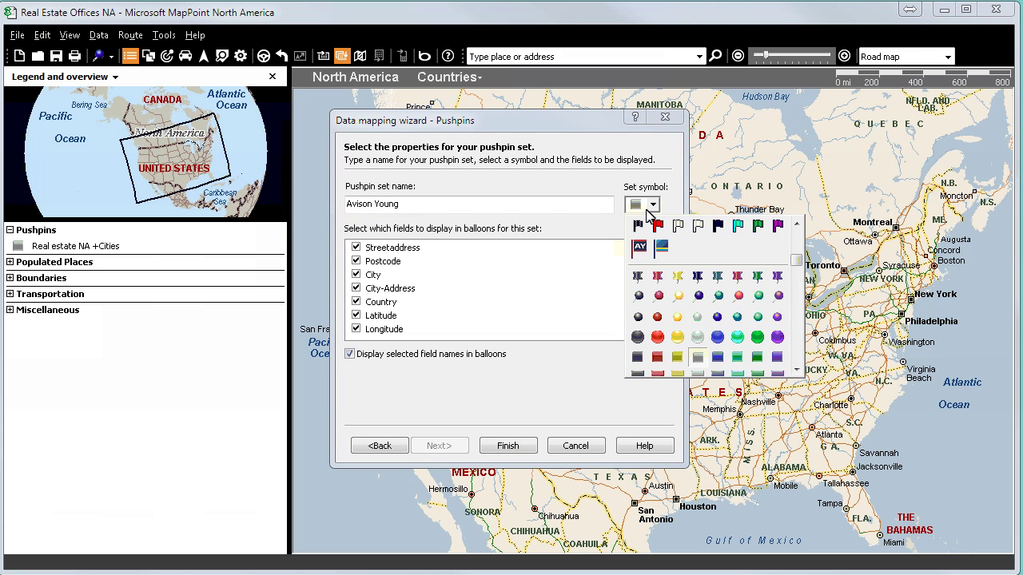
pyautogui.click(640, 248)
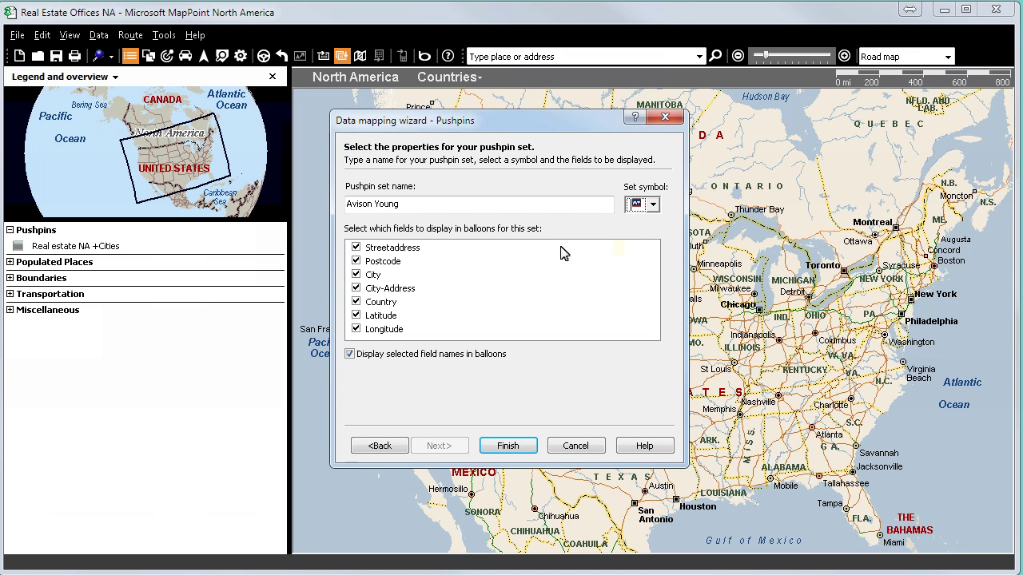
# Drop Latitude, Longitude and City from the balloons, finish the set, and reopen the importer
pyautogui.click(357, 316)
pyautogui.click(356, 328)
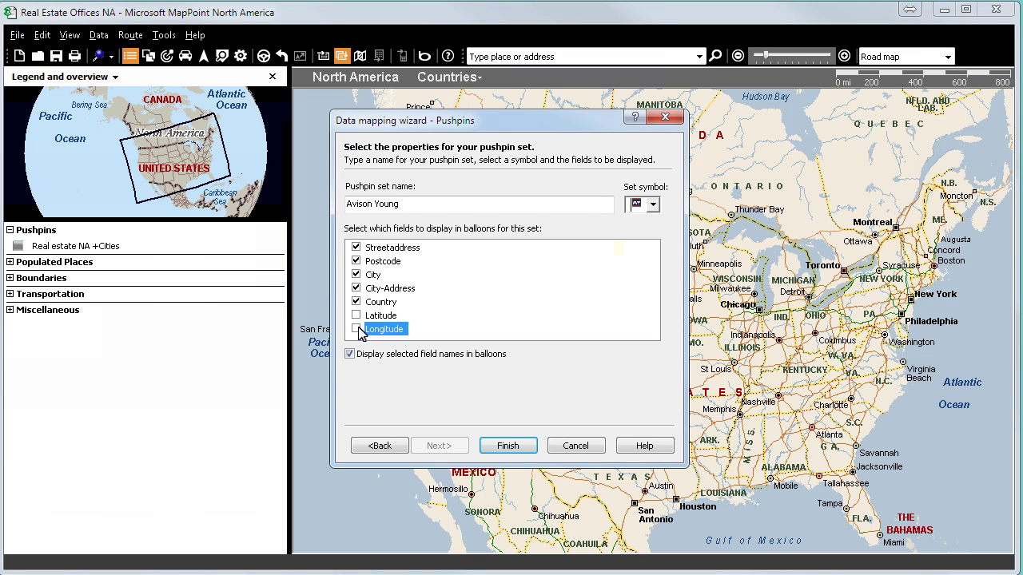
pyautogui.click(357, 275)
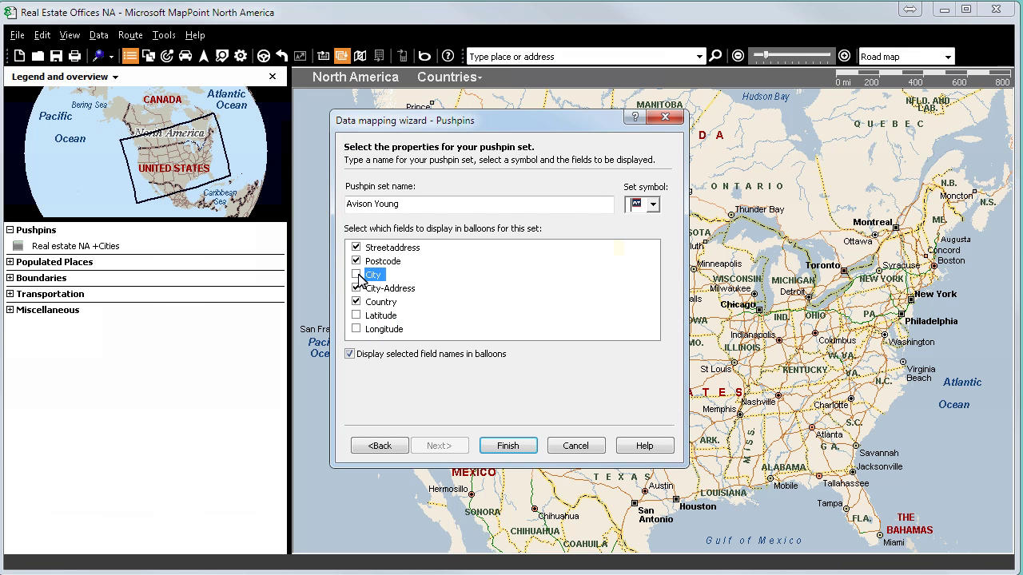
pyautogui.click(504, 446)
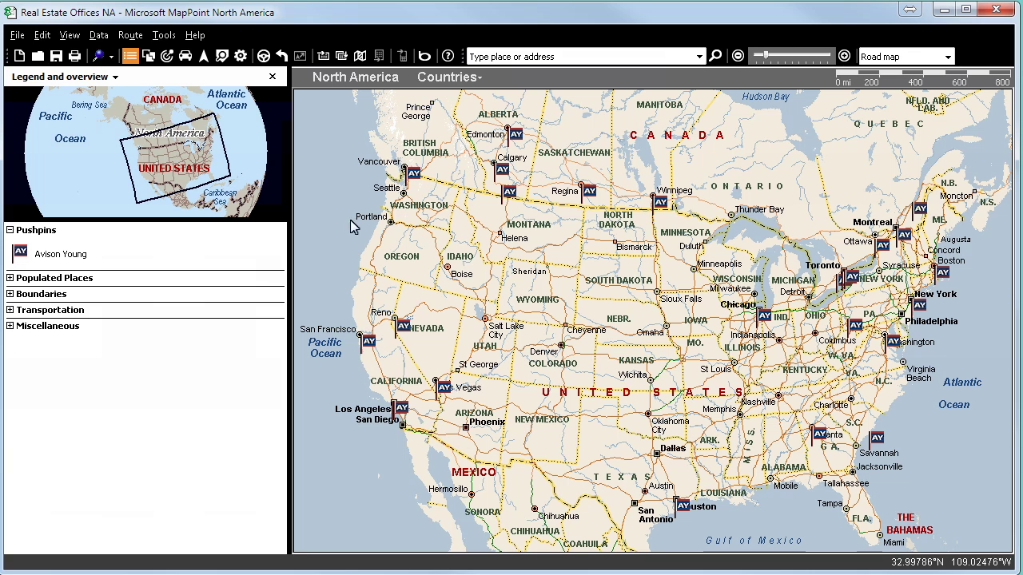
pyautogui.click(342, 57)
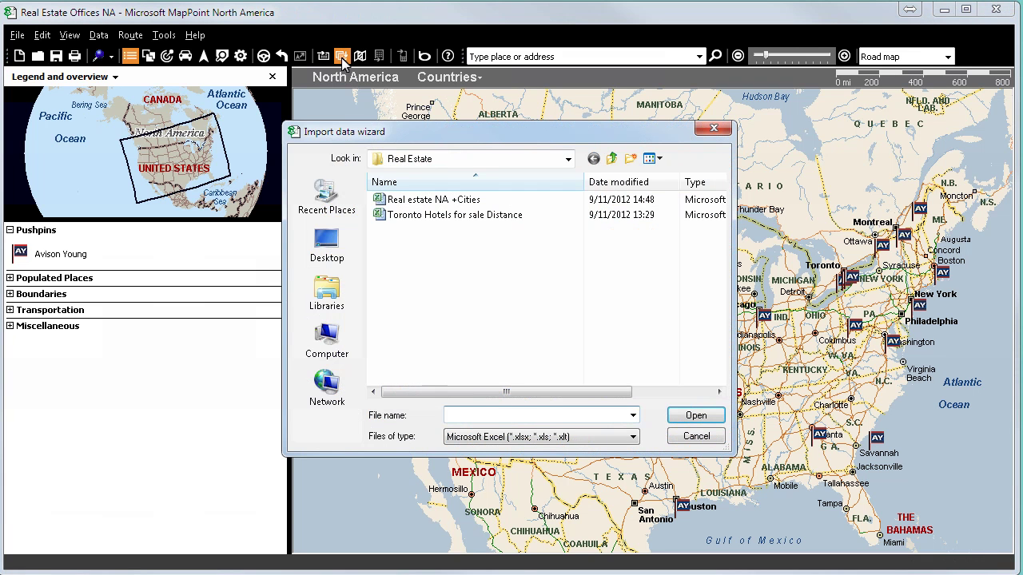
# Import the Colliers Int. sheet from Real estate NA +Cities as a pushpin map
pyautogui.click(416, 201)
pyautogui.click(691, 416)
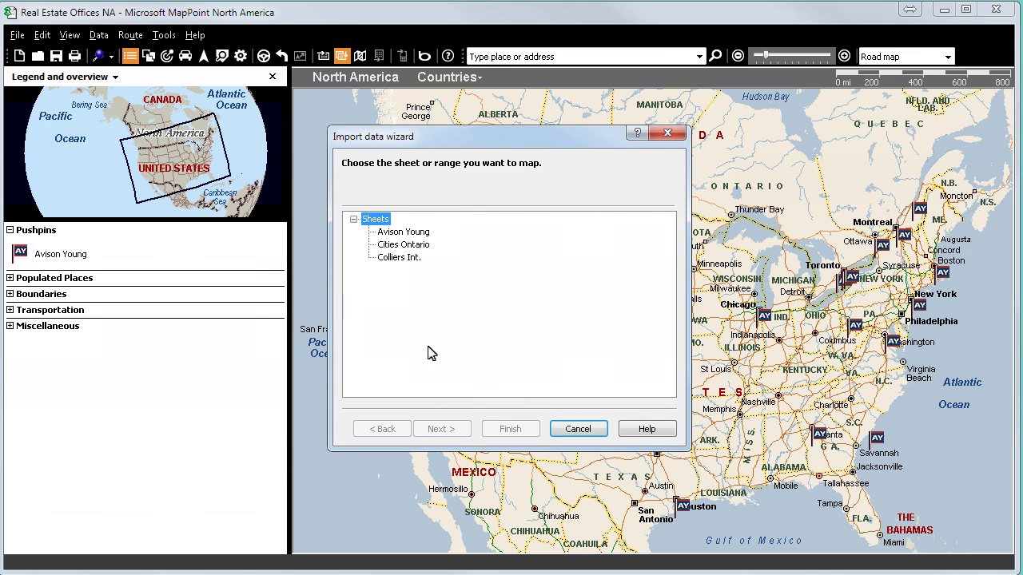
pyautogui.click(398, 258)
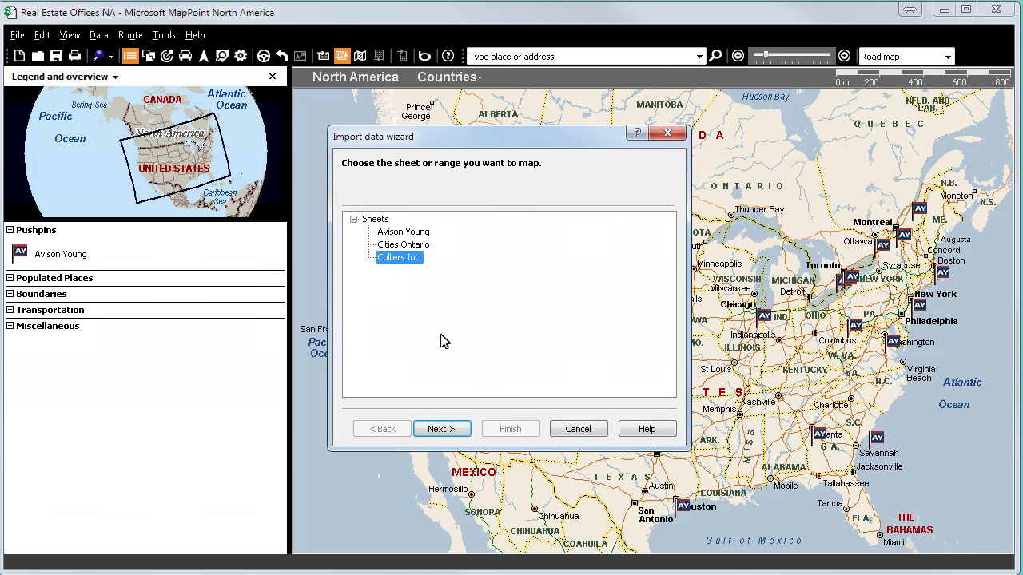
pyautogui.click(445, 431)
pyautogui.click(513, 430)
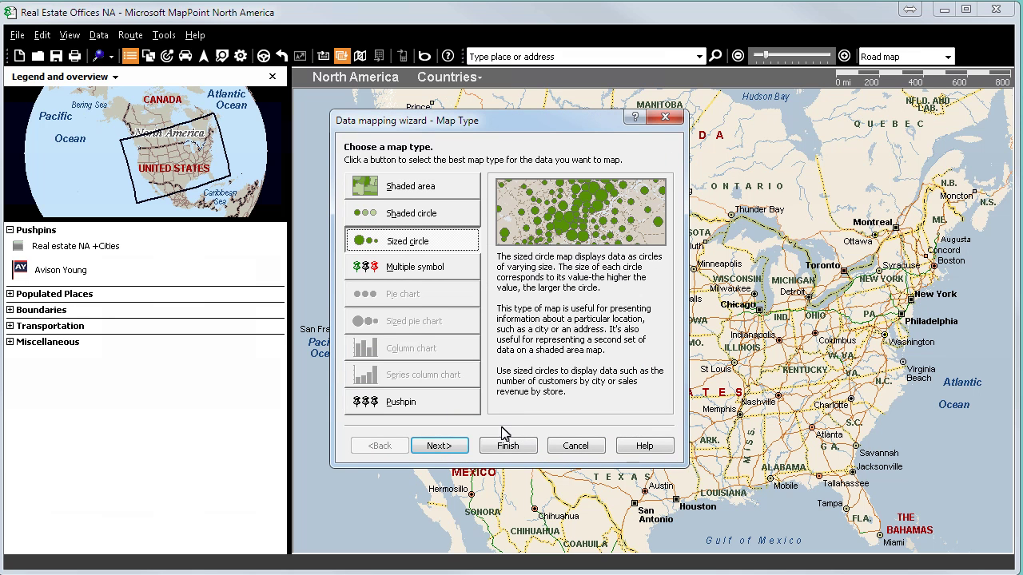
pyautogui.press('p')
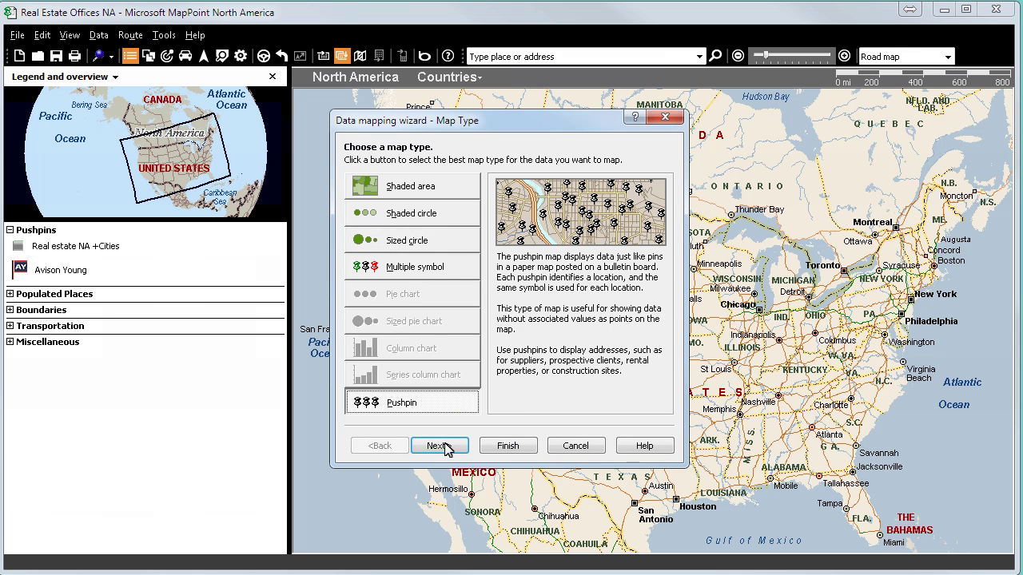
pyautogui.click(440, 446)
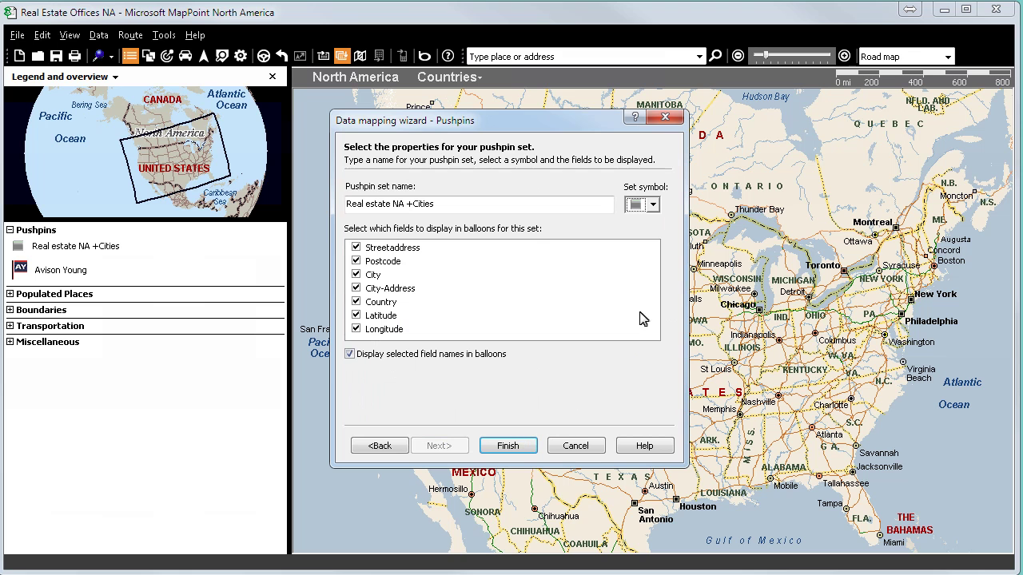
# Give the new pushpin set a blue flag symbol and name it 'Collier Int.'
pyautogui.click(653, 204)
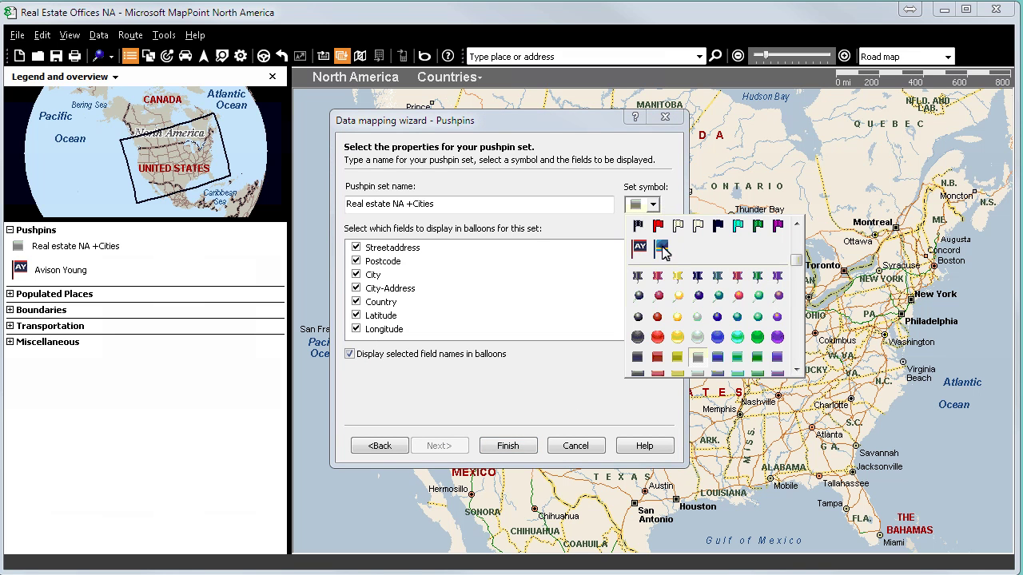
pyautogui.click(661, 248)
pyautogui.doubleClick(434, 206)
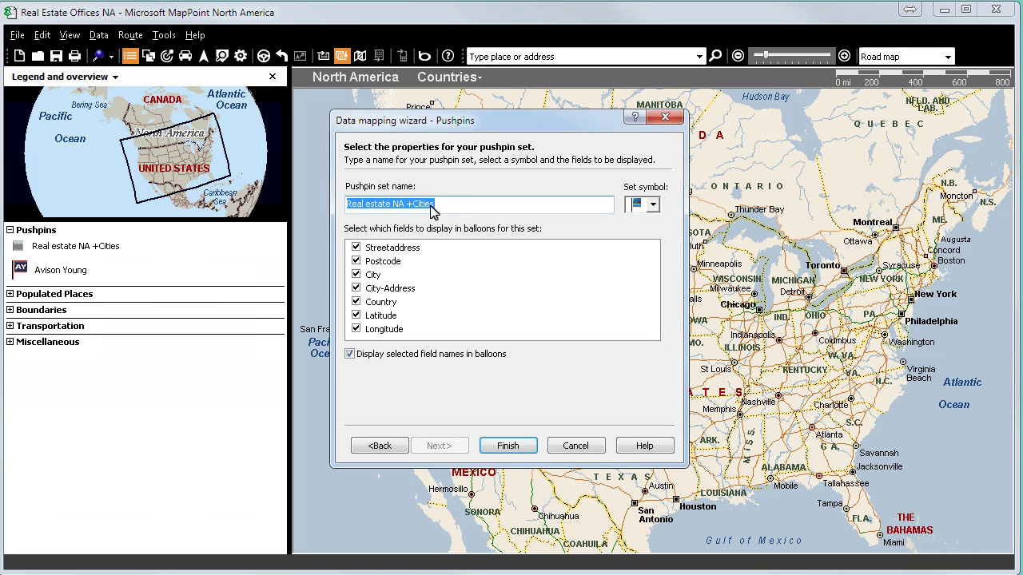
pyautogui.write('Collier Int.')
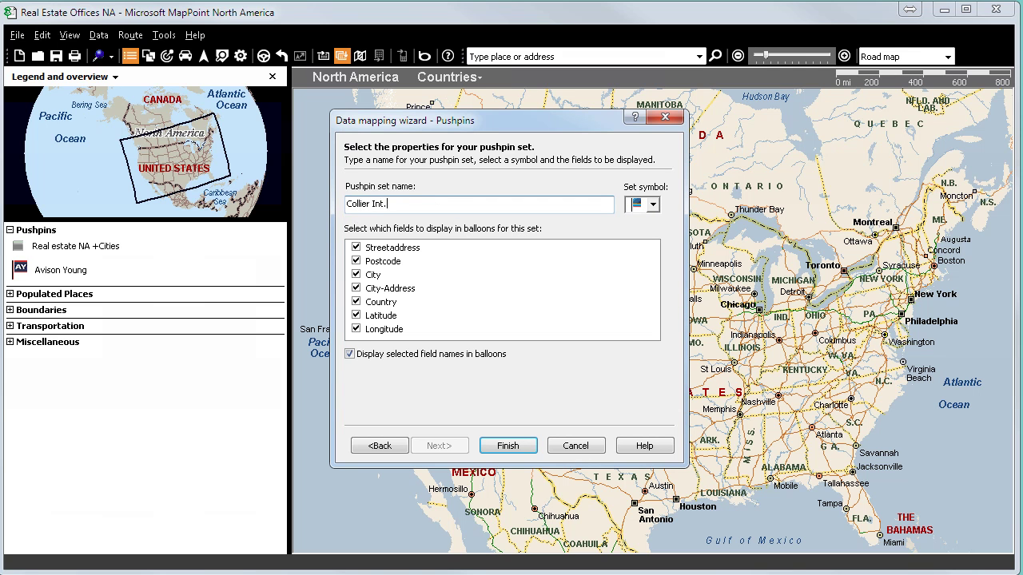
# Exclude Postcode, City, Latitude and Longitude from the balloons and finish the import
pyautogui.click(356, 262)
pyautogui.click(355, 274)
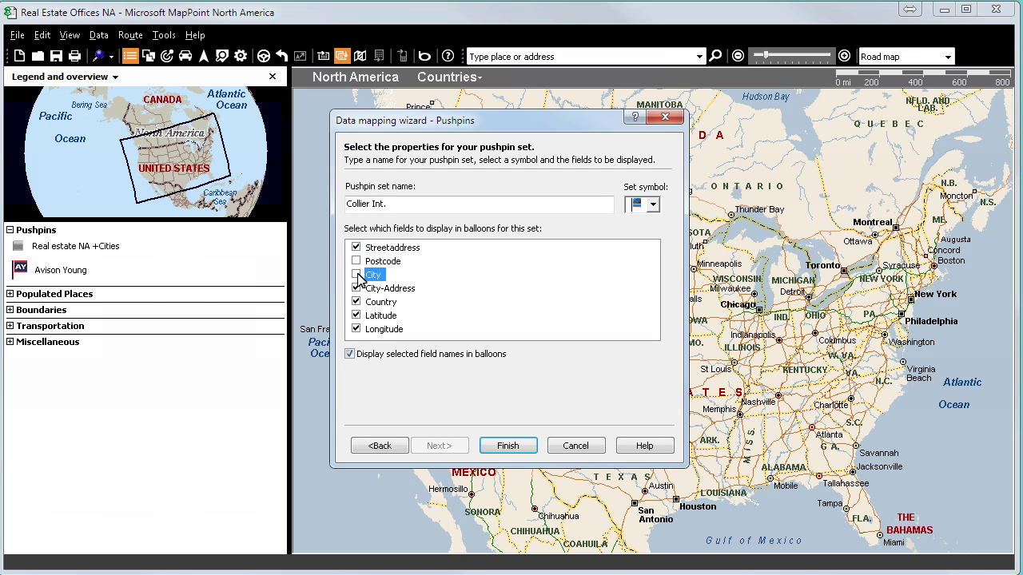
pyautogui.click(357, 315)
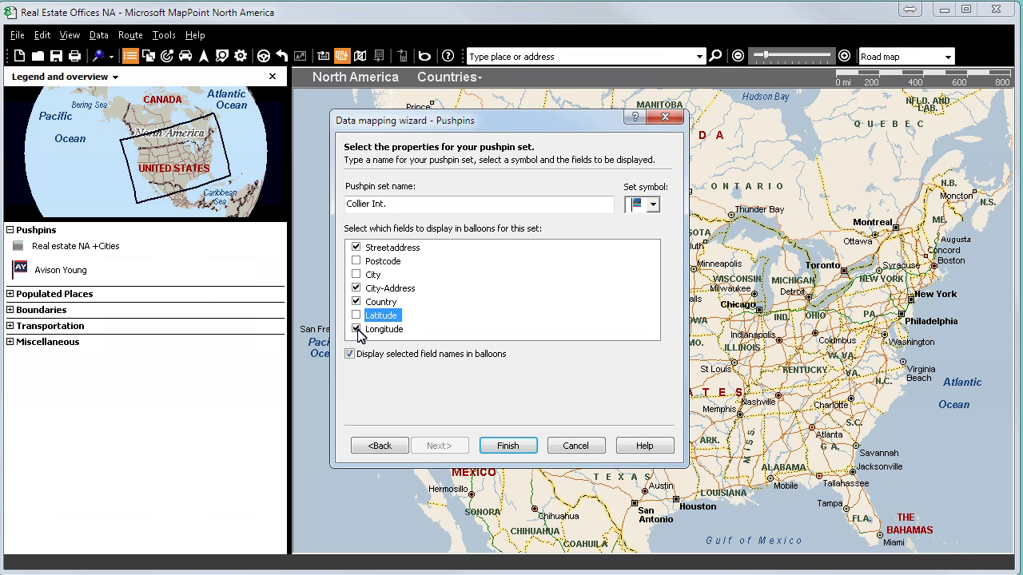
pyautogui.click(356, 329)
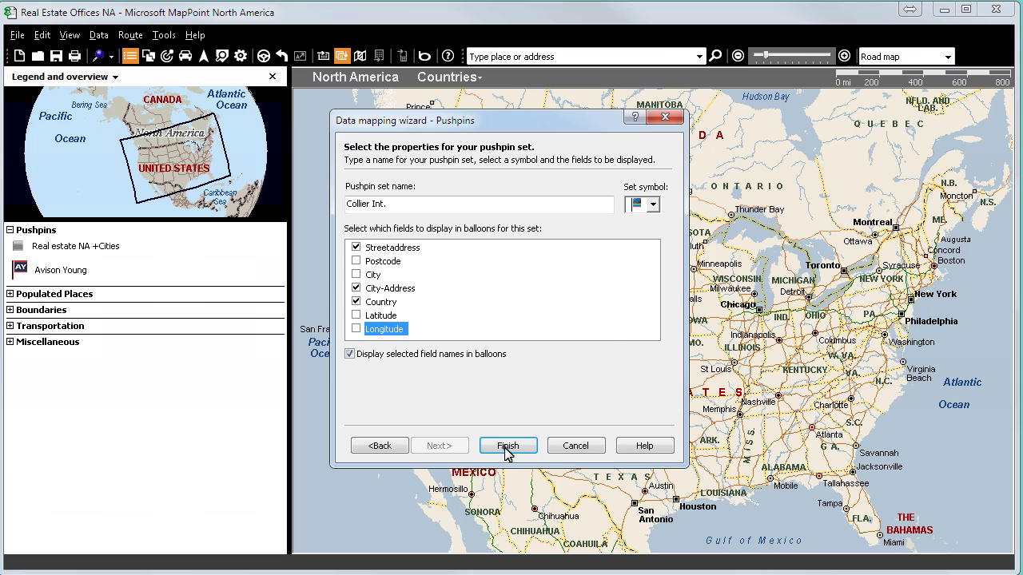
pyautogui.click(506, 446)
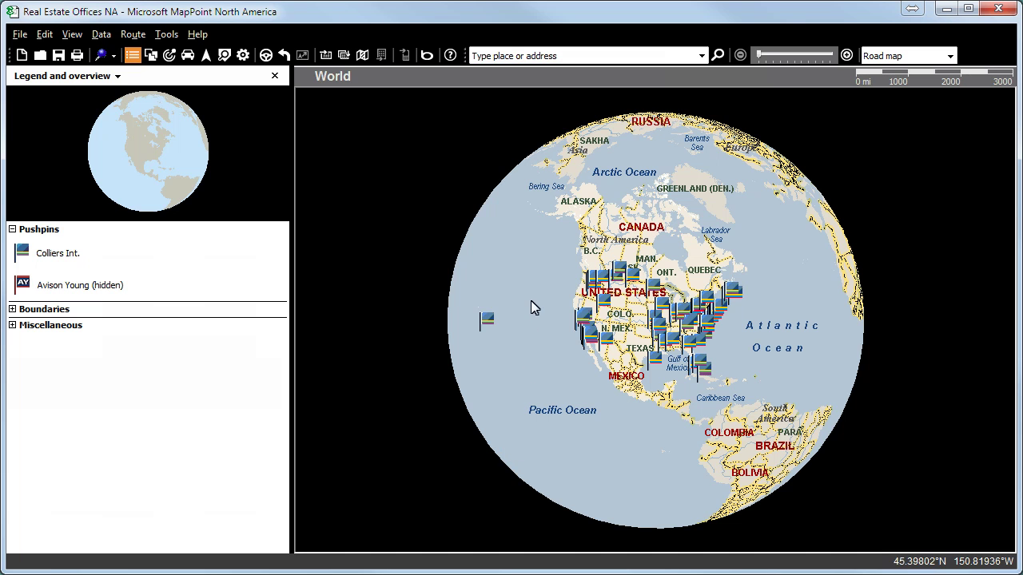
# Zoom the map onto North America and show the Boise office's details balloon
pyautogui.moveTo(553, 295); pyautogui.dragTo(773, 395)
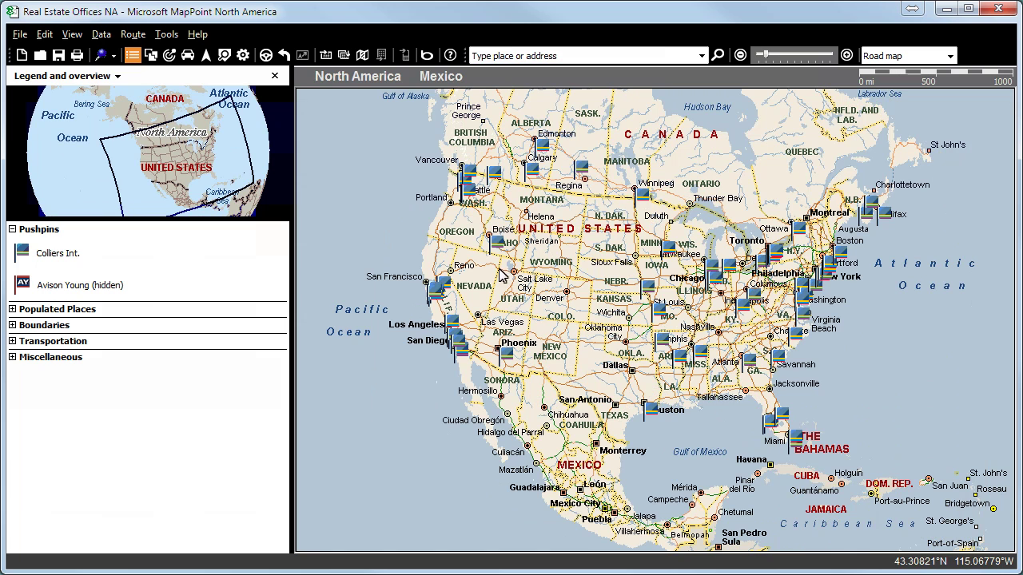
pyautogui.click(496, 241)
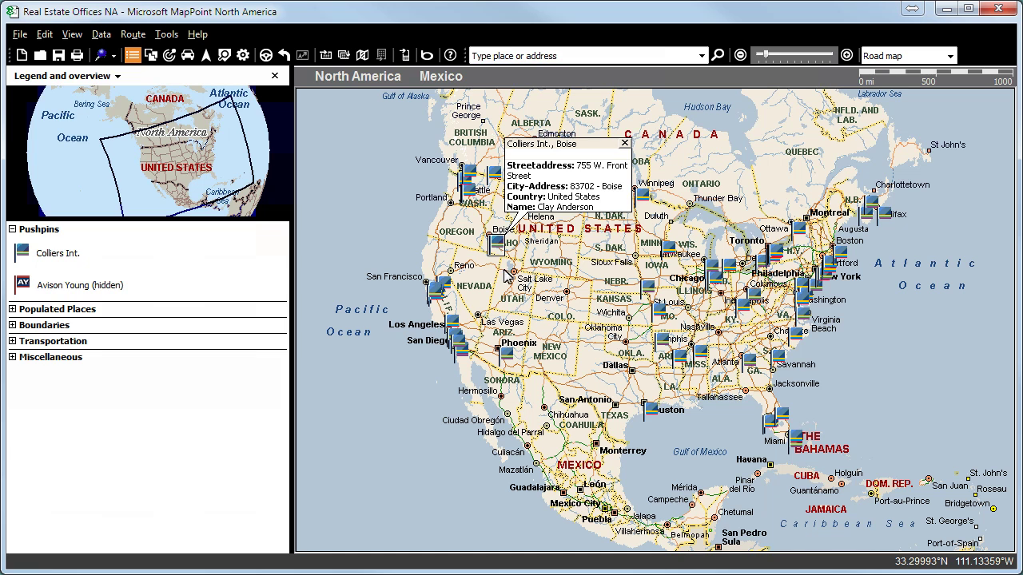
# Open the Colliers Int. Phoenix office in IC-GeoAnalysisSuite's Bing aerial map
pyautogui.moveTo(508, 357)
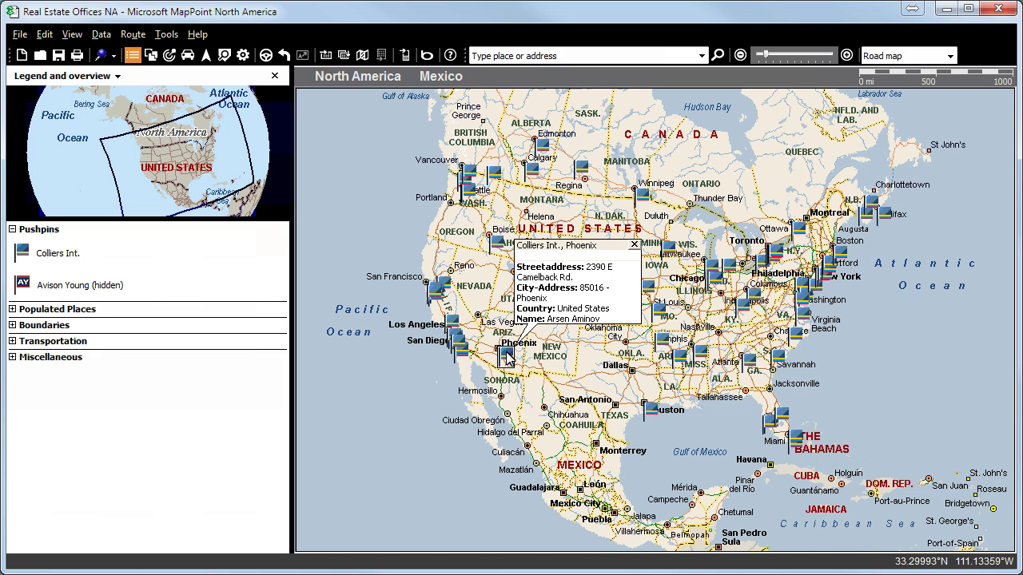
pyautogui.doubleClick(506, 357)
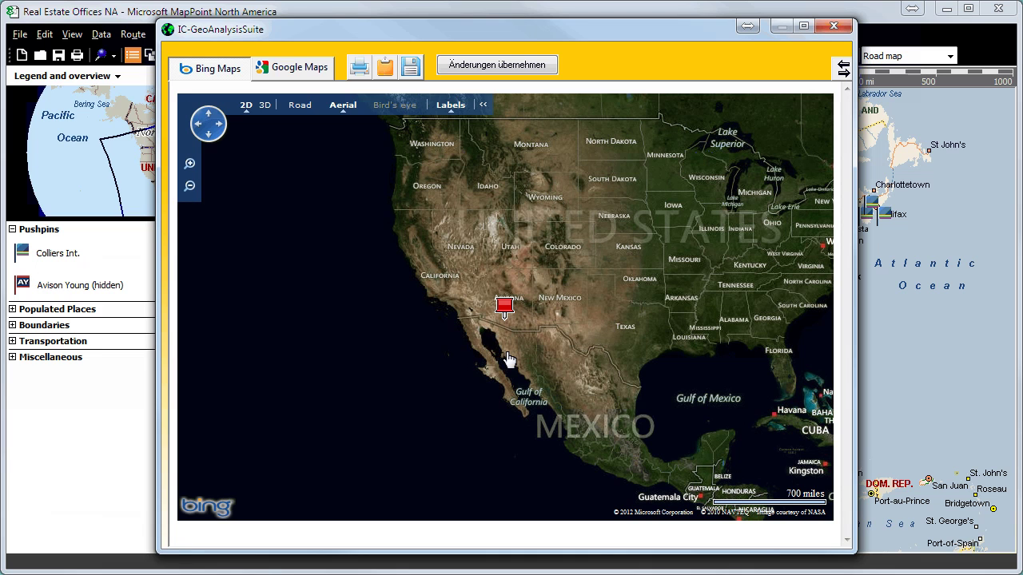
# Inspect Phoenix in a rotated close bird's eye view, then close the viewer and balloon
pyautogui.click(190, 166)
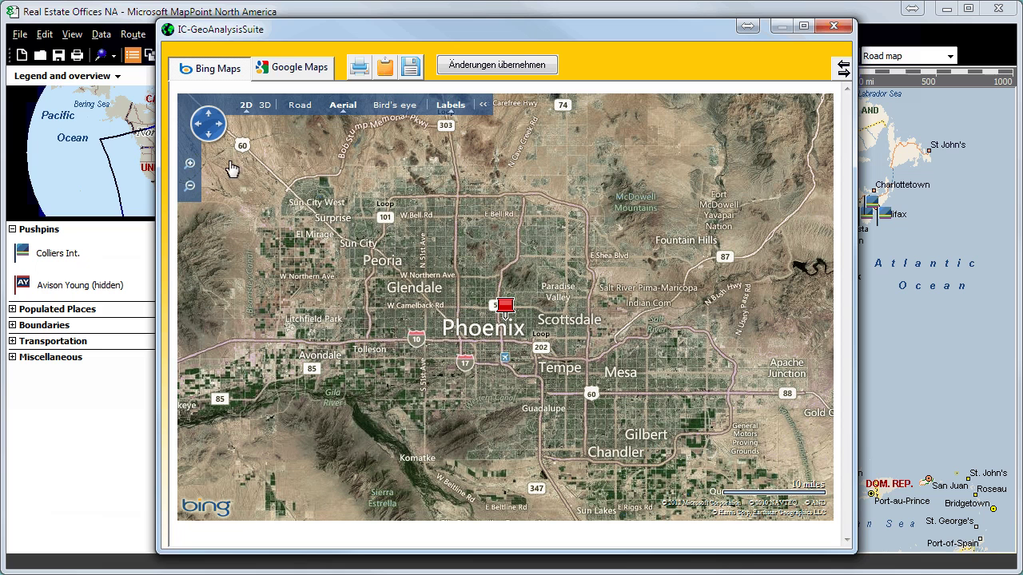
pyautogui.click(394, 106)
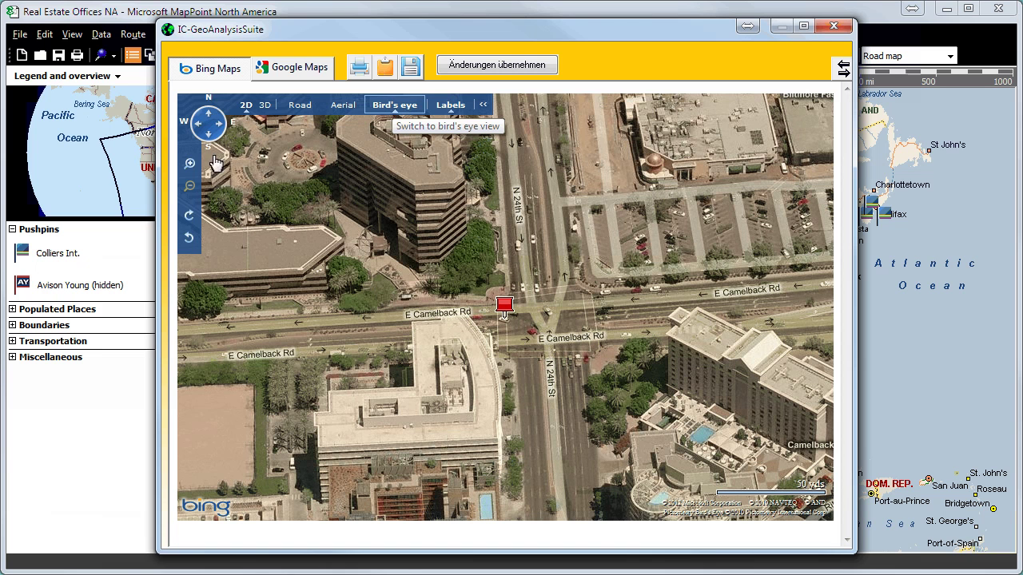
pyautogui.click(190, 241)
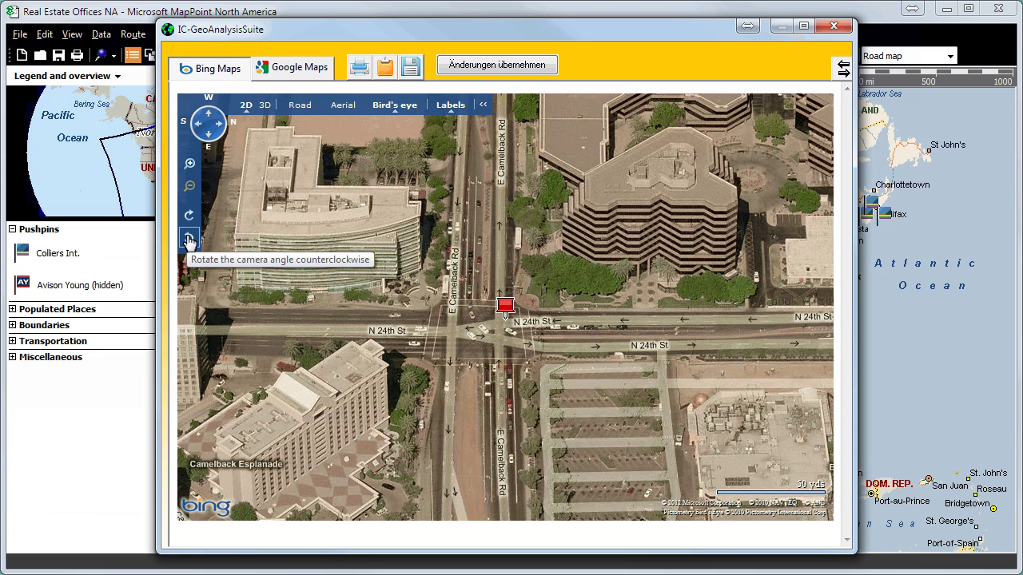
pyautogui.click(485, 105)
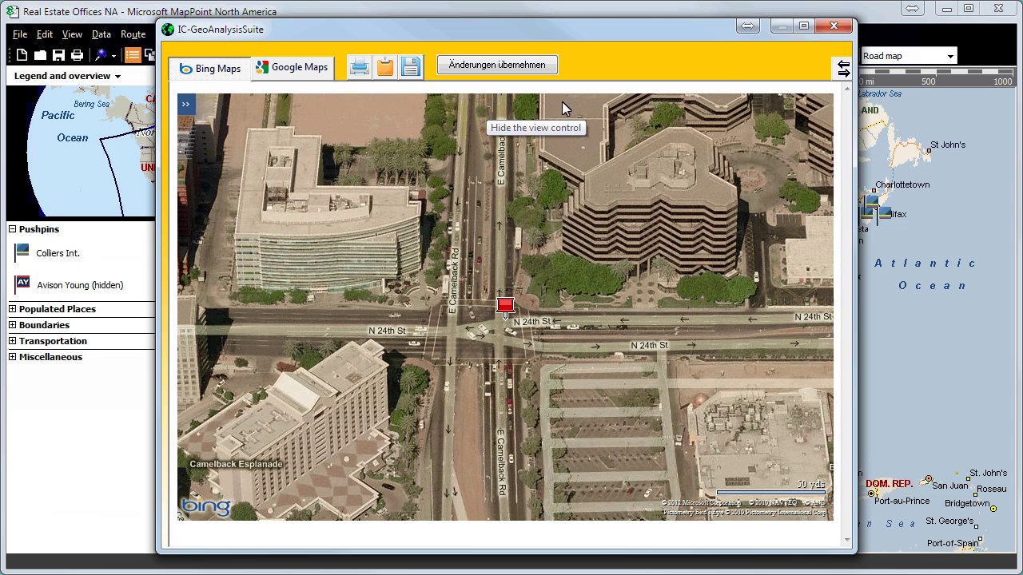
pyautogui.click(832, 29)
pyautogui.click(634, 245)
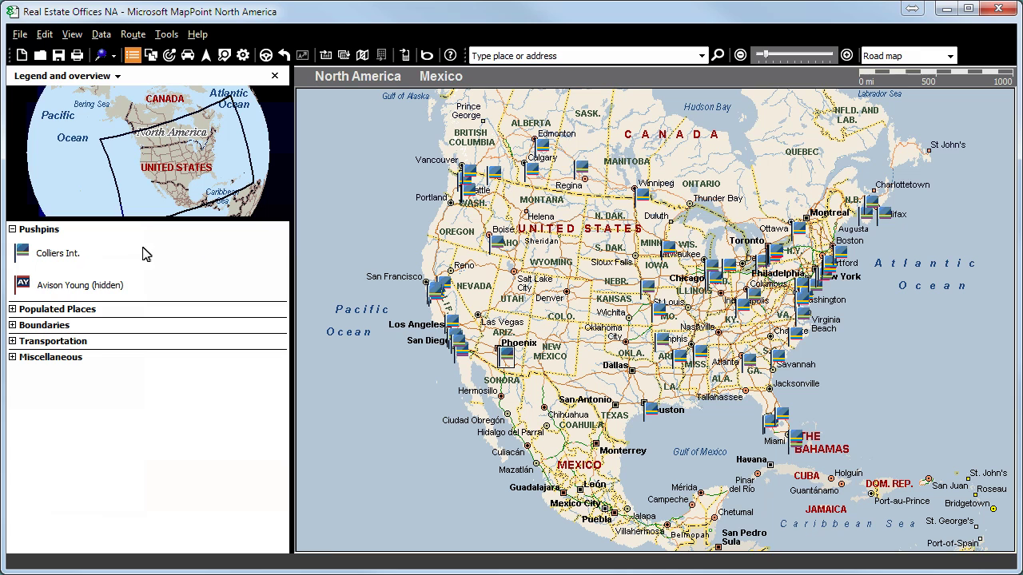
# Hide the Colliers Int. pushpin set from the legend's context menu
pyautogui.click(70, 256)
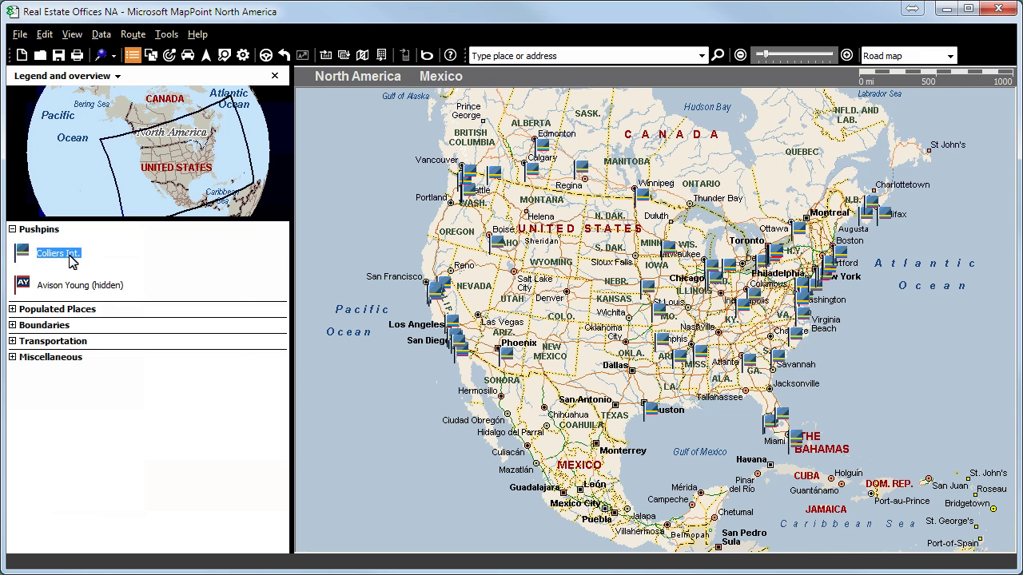
pyautogui.rightClick(70, 256)
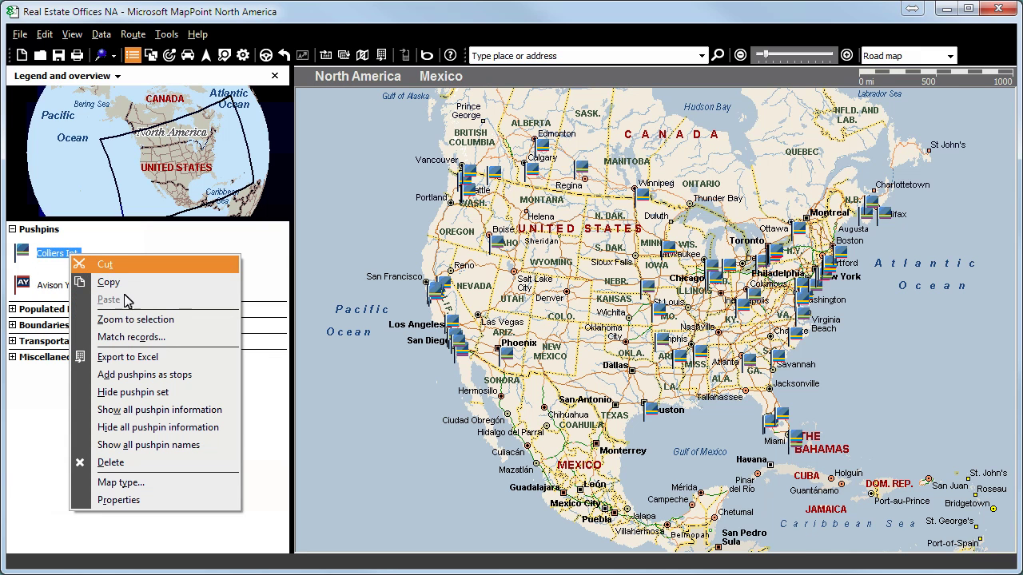
pyautogui.click(142, 392)
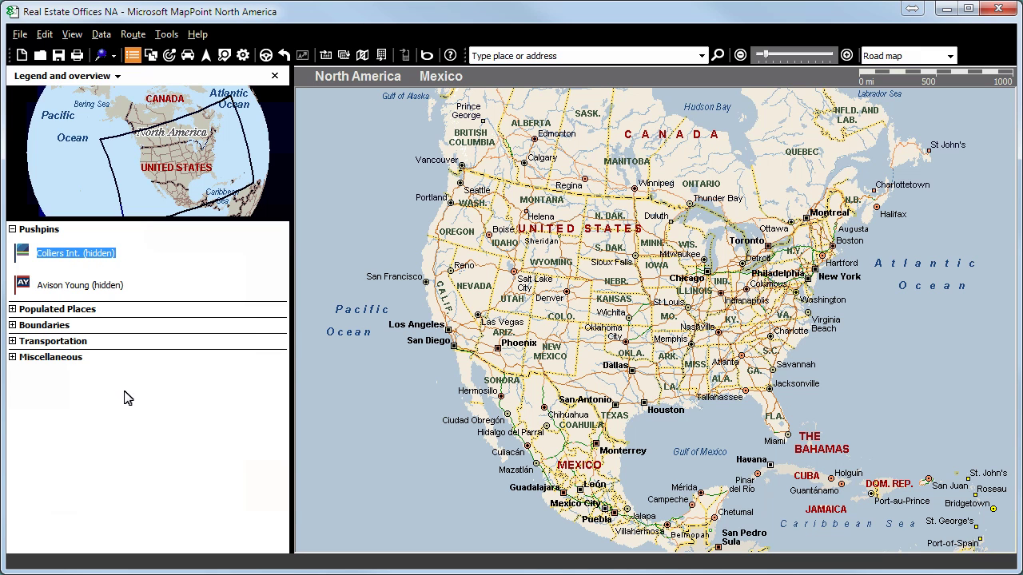
# Show the Avison Young pushpin set on the North America map
pyautogui.click(97, 289)
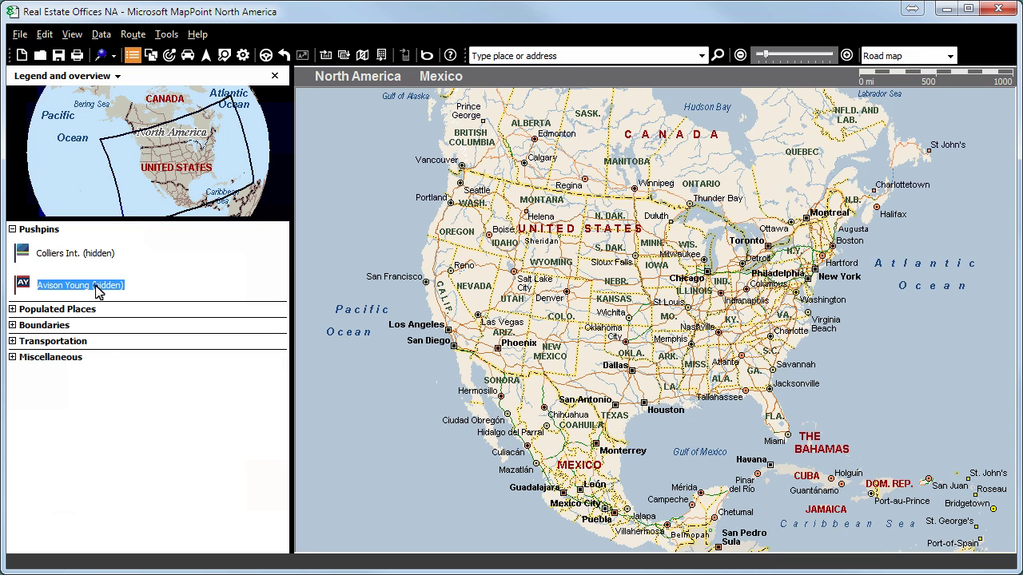
pyautogui.rightClick(97, 290)
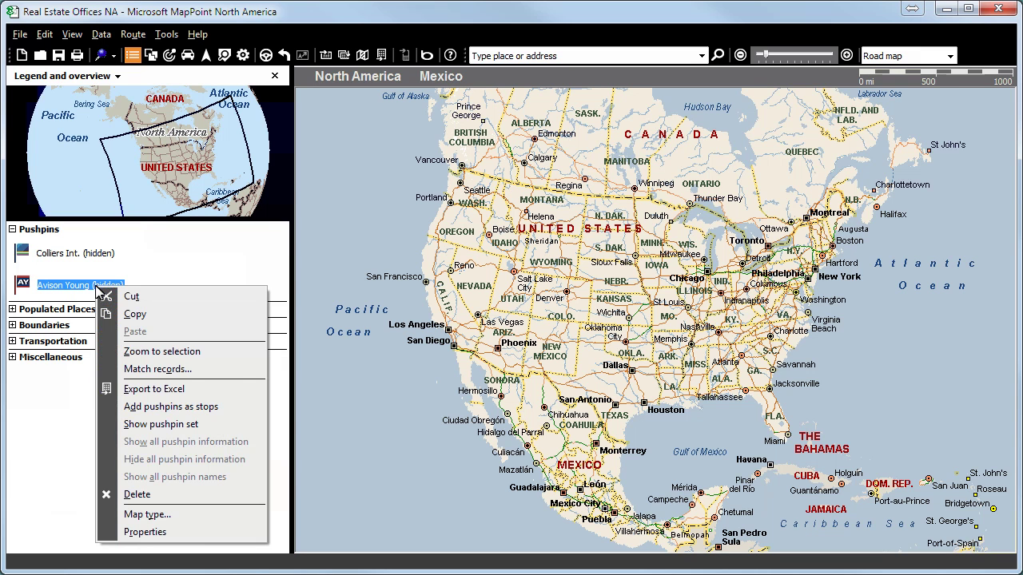
pyautogui.click(167, 425)
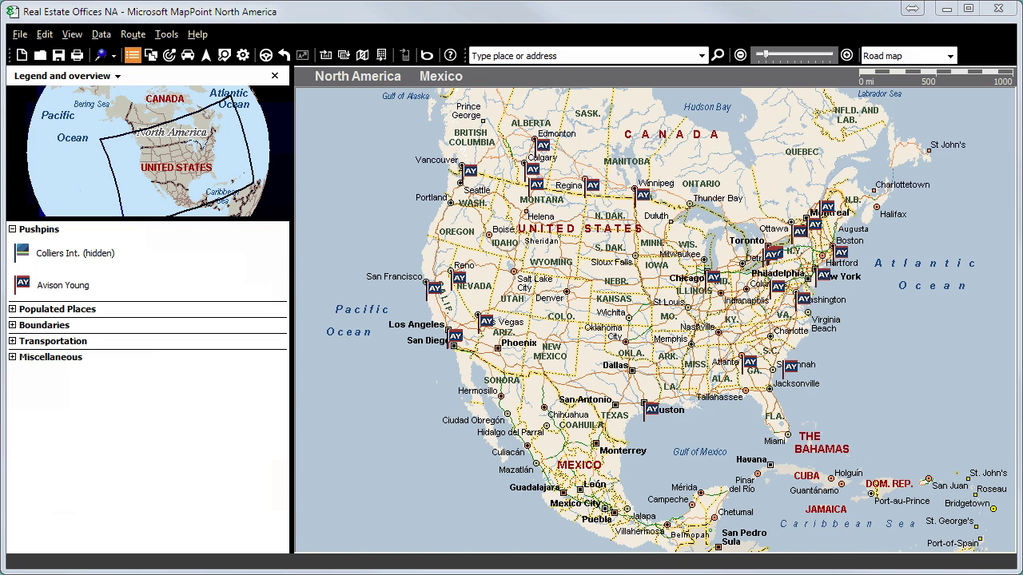